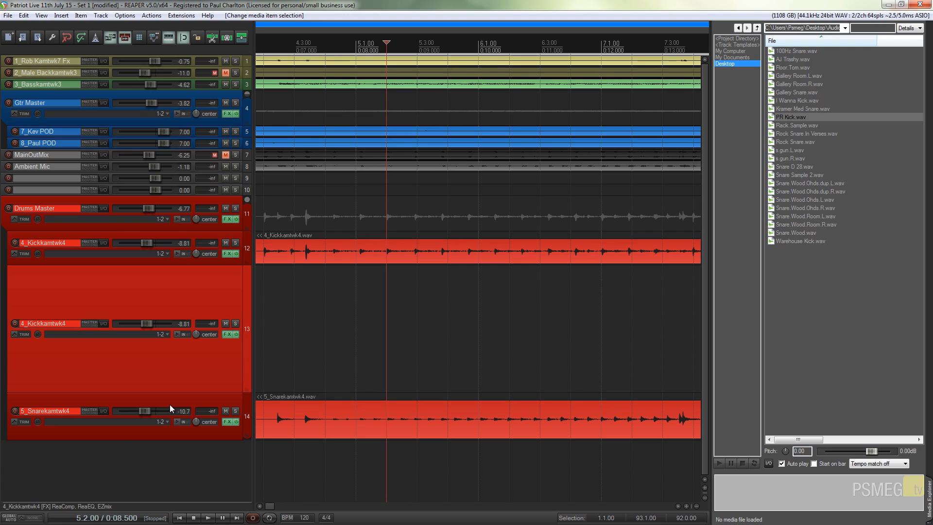
Copy the 4_Kickkamtwk4.wav item onto the empty duplicate kick track below it and solo both kick tracks
{"action": "left_click", "coordinate": [395, 512]}
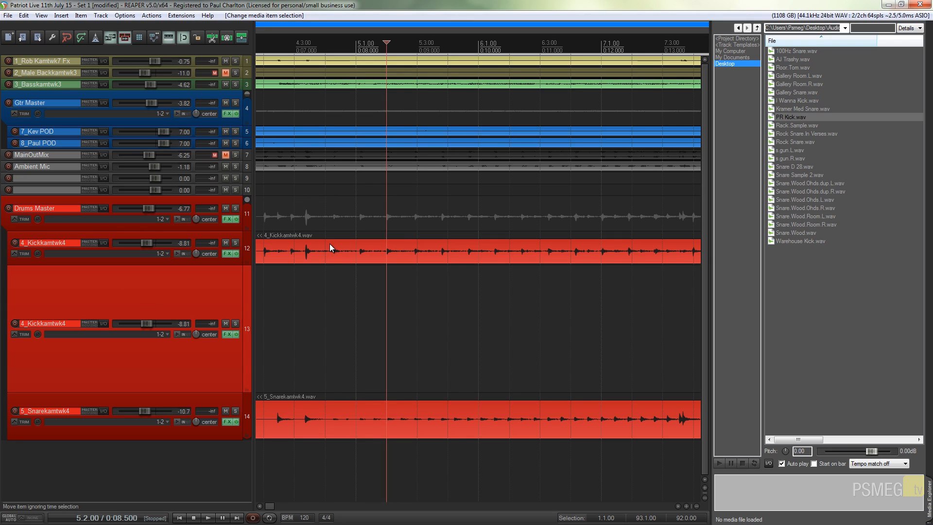
{"action": "left_click_drag", "start_coordinate": [330, 244], "coordinate": [329, 293], "text": "ctrl"}
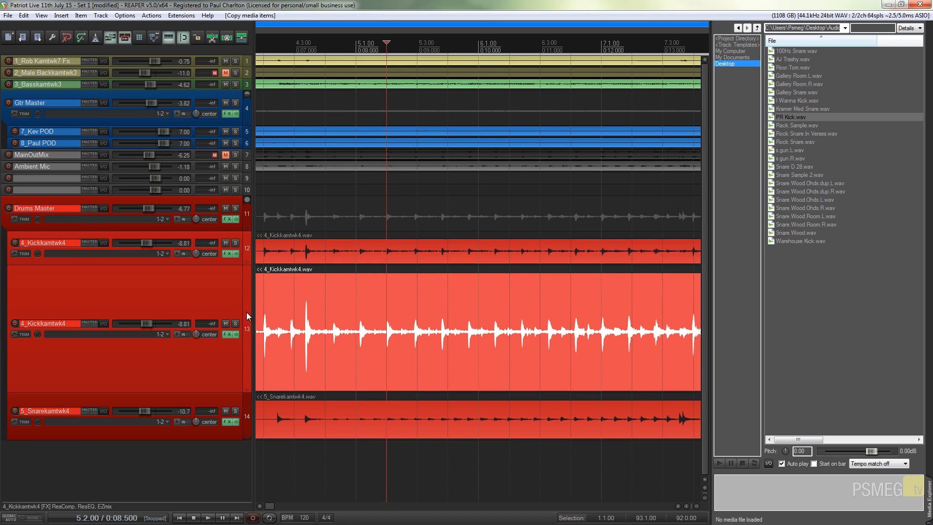
{"action": "left_click", "coordinate": [235, 323]}
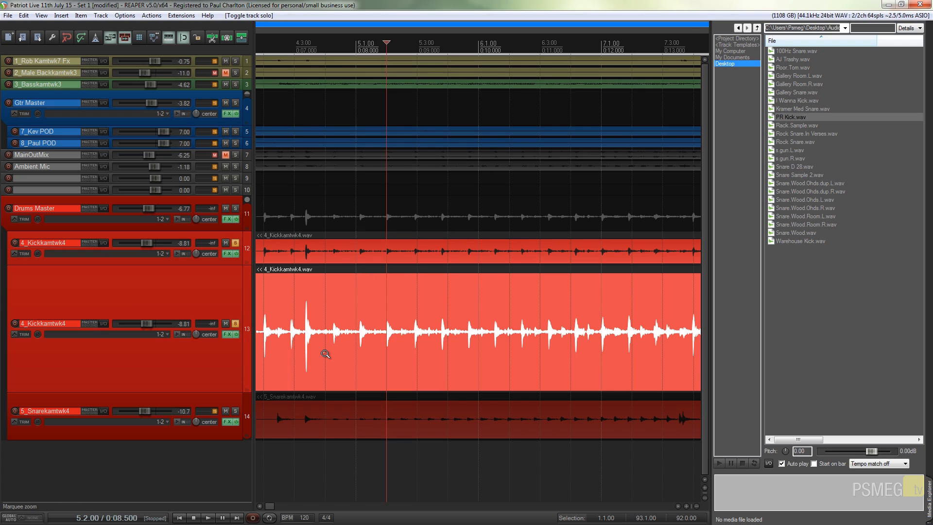
Play back the two soloed kick tracks starting from position 6.2.00
{"action": "key", "text": "alt+Tab"}
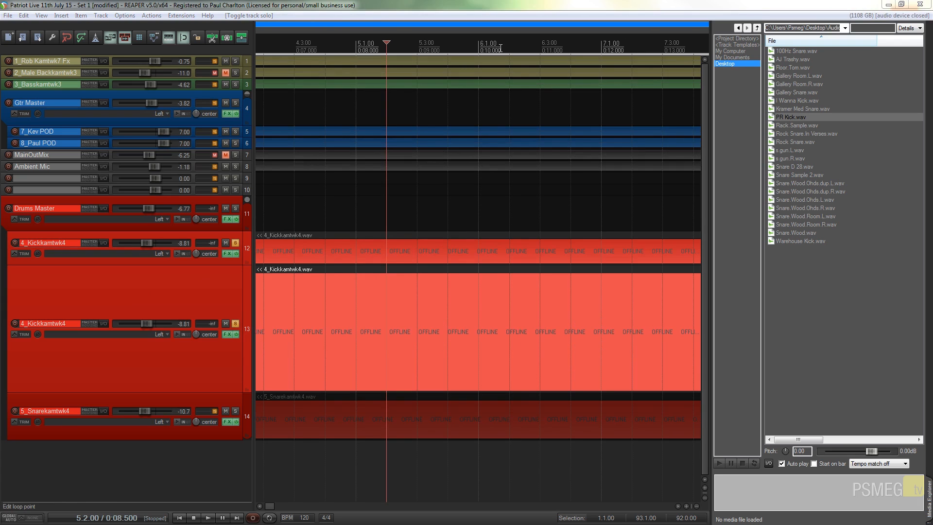
{"action": "left_click", "coordinate": [501, 48]}
{"action": "key", "text": "space"}
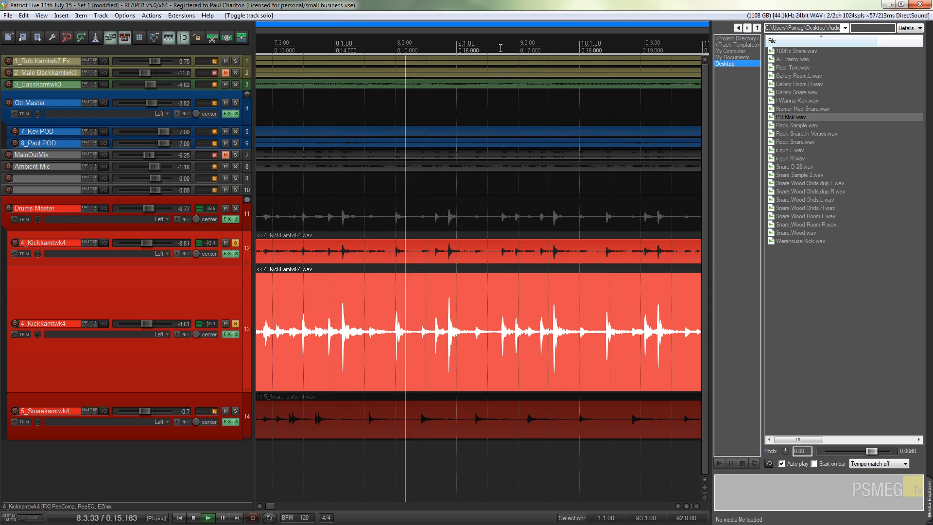
{"action": "key", "text": "space"}
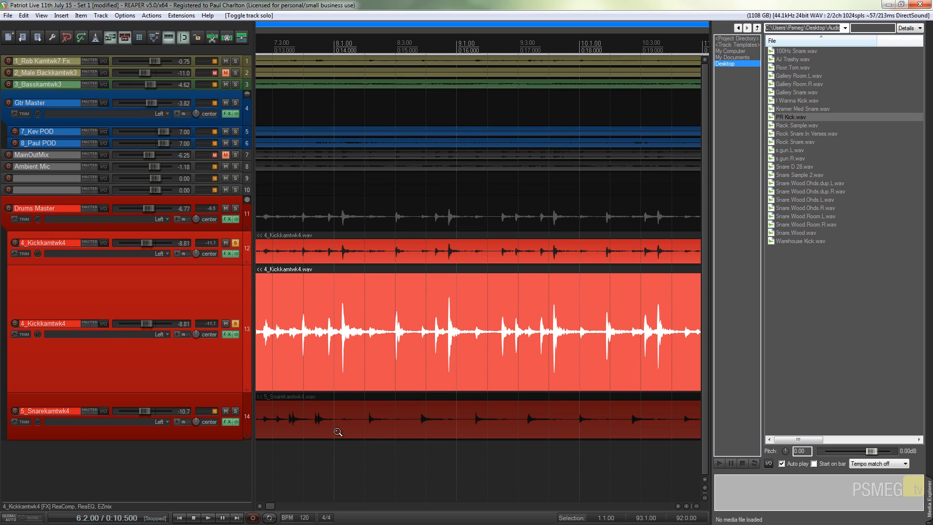
Dynamically split the copied kick item at transients and gate closes, with a minimum slice length of 226 ms
{"action": "left_click", "coordinate": [166, 368]}
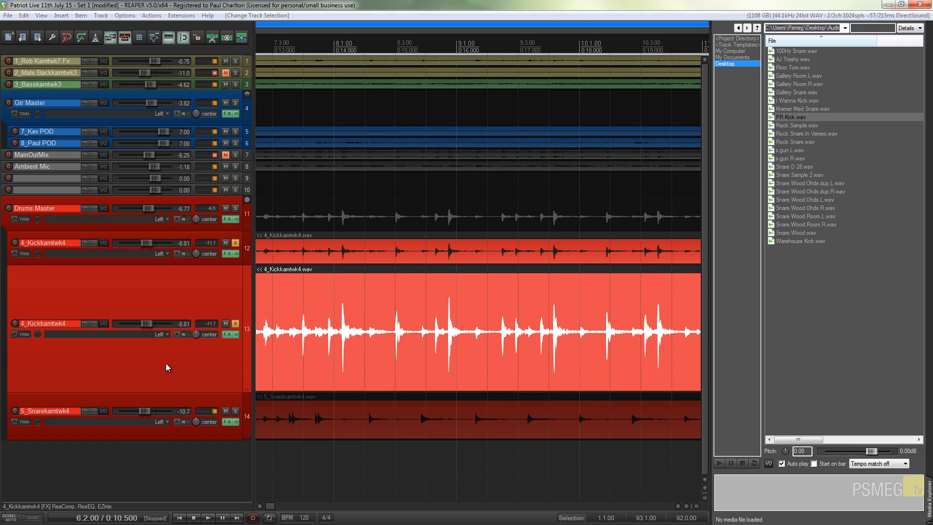
{"action": "key", "text": "d"}
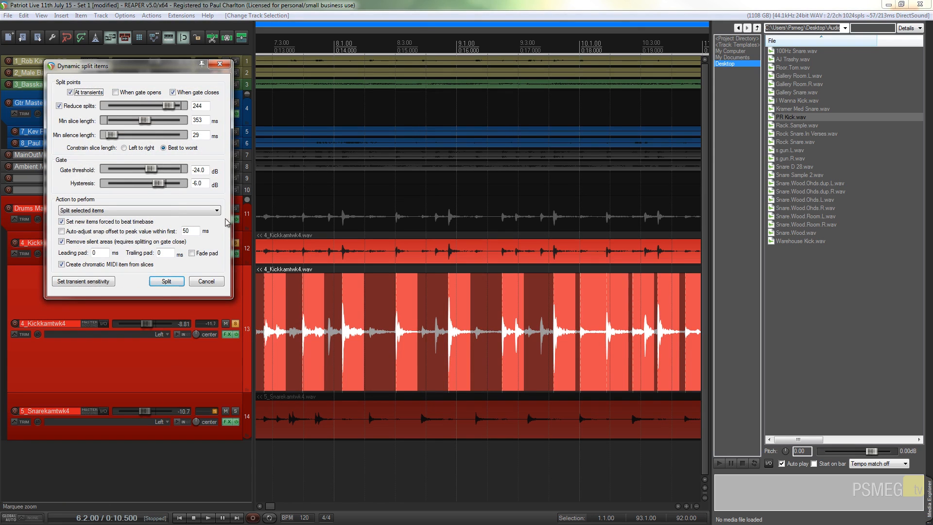
{"action": "scroll", "coordinate": [352, 359], "scroll_direction": "up", "scroll_amount": 3}
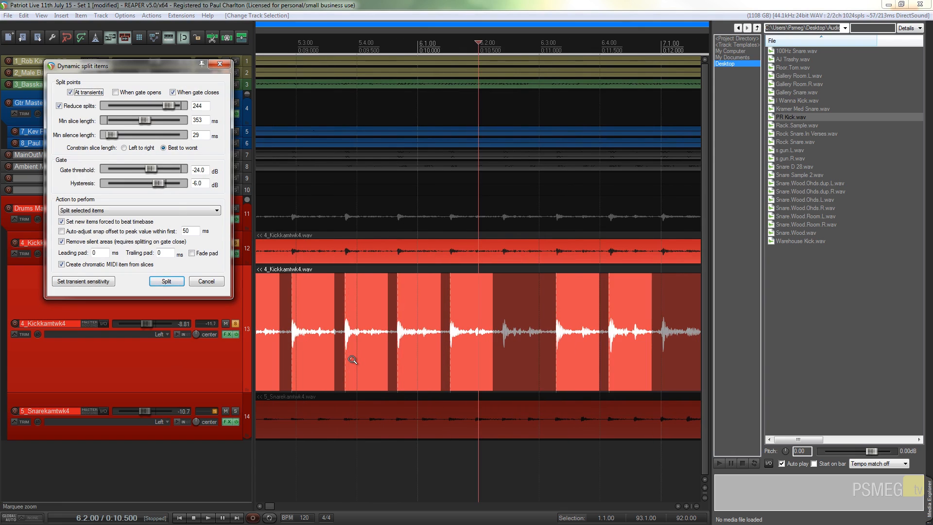
{"action": "scroll", "coordinate": [352, 359], "scroll_direction": "down", "scroll_amount": 2}
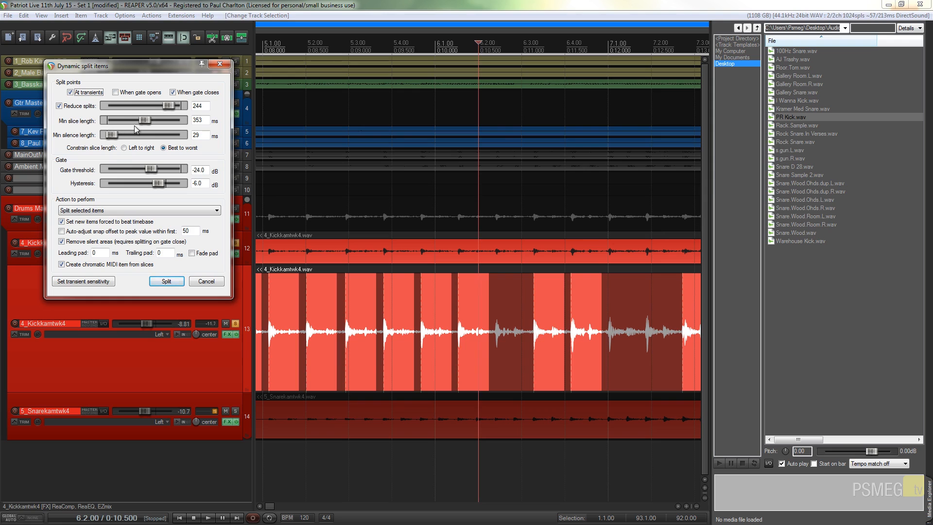
{"action": "left_click_drag", "start_coordinate": [144, 121], "coordinate": [111, 120]}
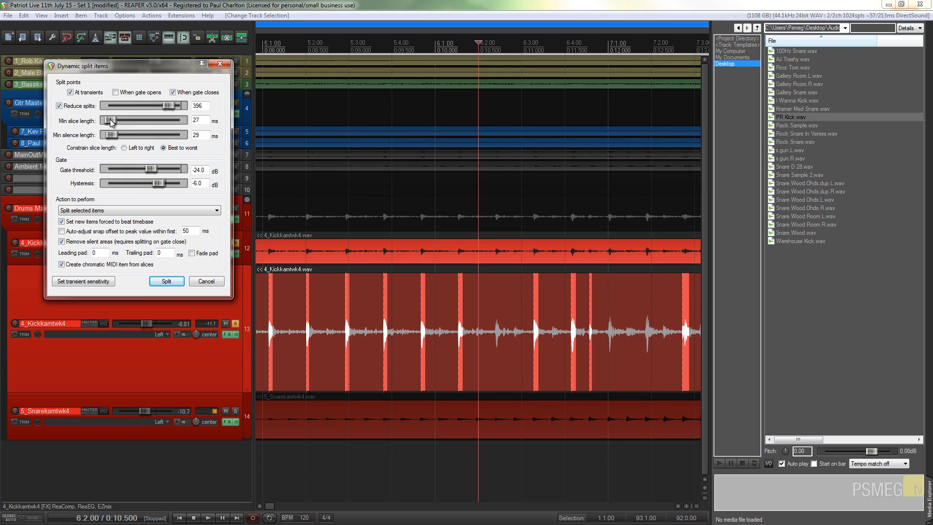
{"action": "left_click_drag", "start_coordinate": [107, 121], "coordinate": [140, 124]}
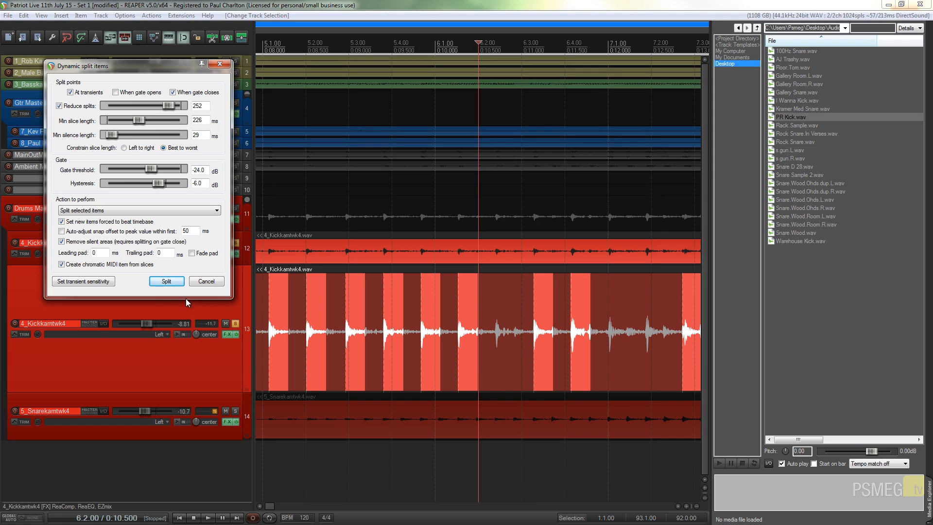
{"action": "left_click", "coordinate": [168, 282]}
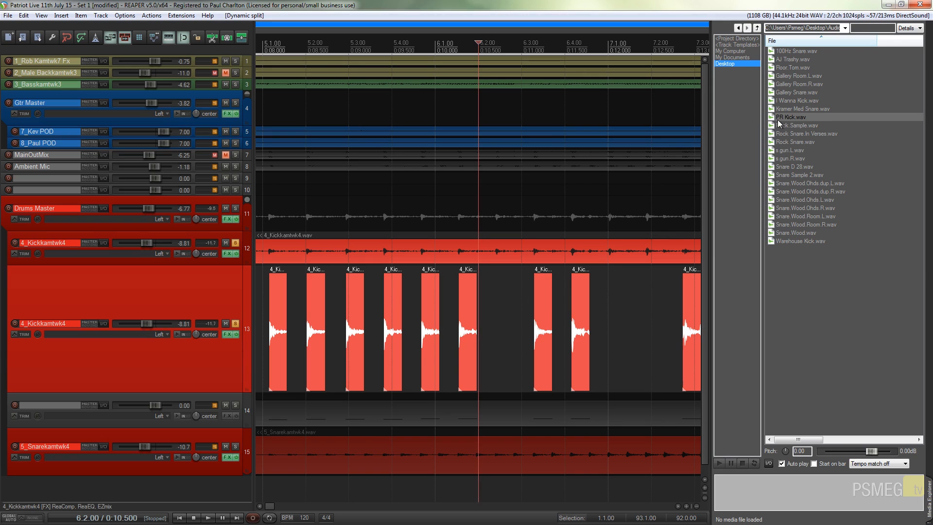
Preview PR Kick.wav and use it as the media source for the selected kick slices
{"action": "left_click", "coordinate": [720, 463]}
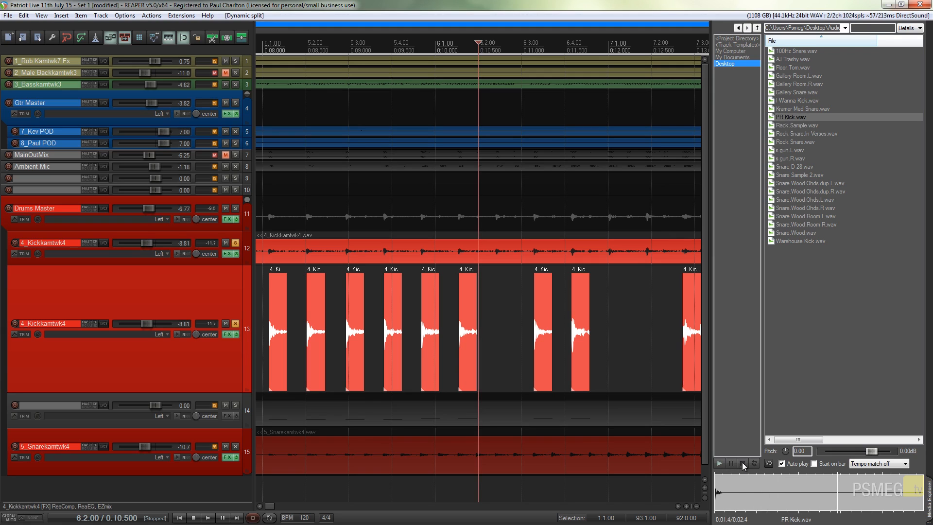
{"action": "left_click", "coordinate": [742, 463]}
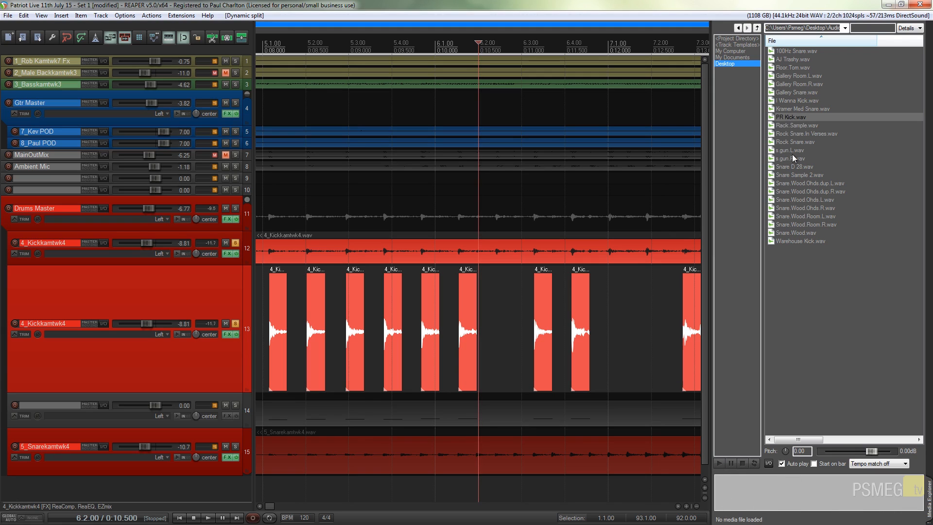
{"action": "left_click", "coordinate": [721, 464]}
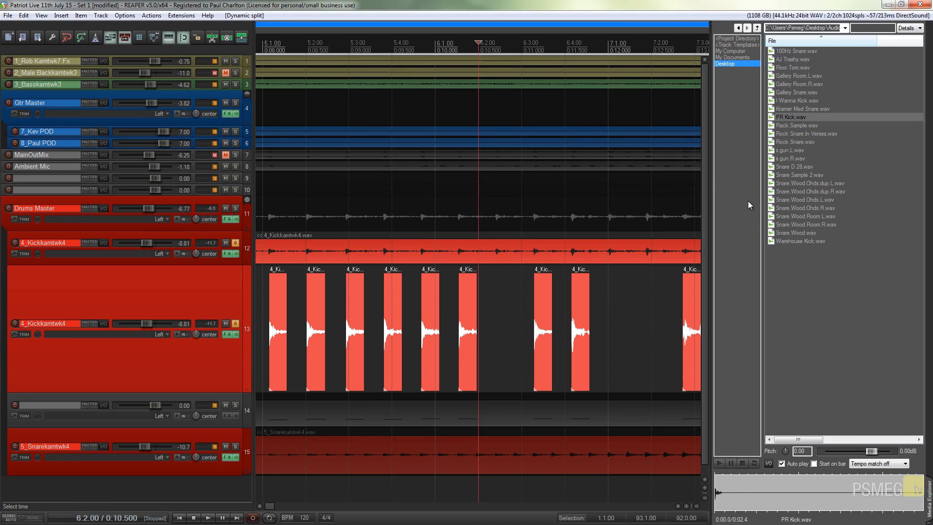
{"action": "right_click", "coordinate": [786, 118]}
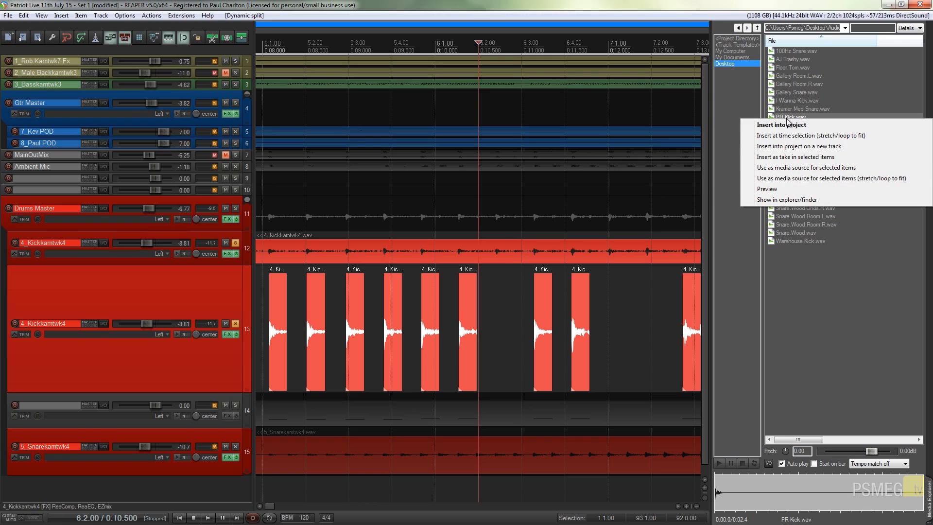
{"action": "left_click", "coordinate": [790, 168]}
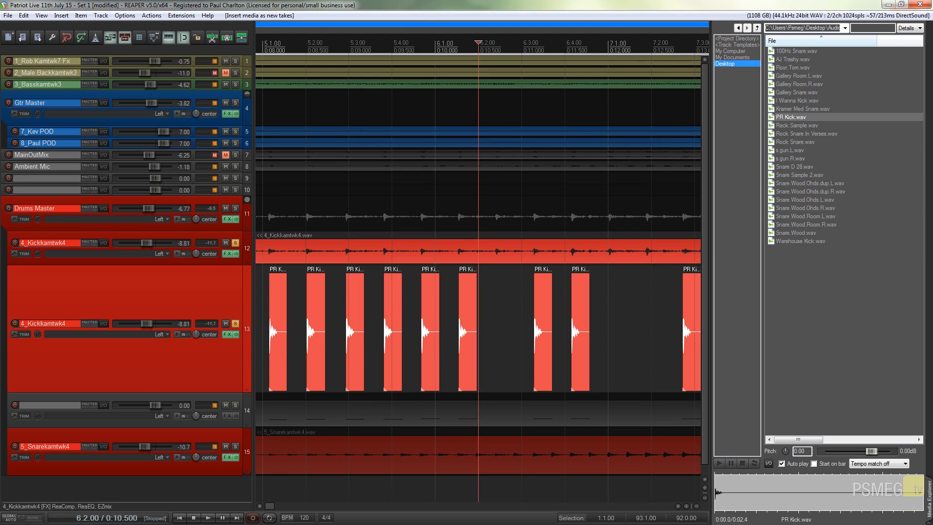
Deselect the slices and play the original and sampled kick tracks together from position 5.1.00
{"action": "left_click", "coordinate": [230, 289]}
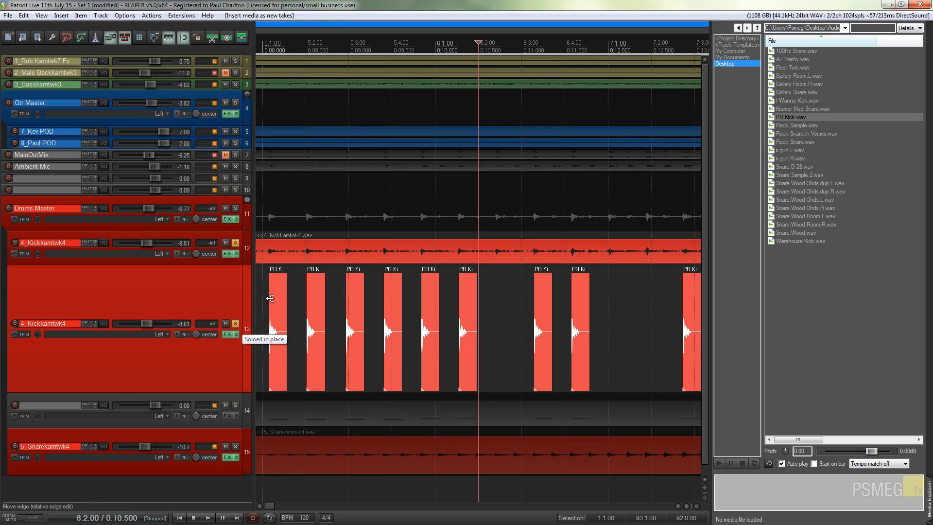
{"action": "left_click", "coordinate": [263, 318]}
{"action": "key", "text": "space"}
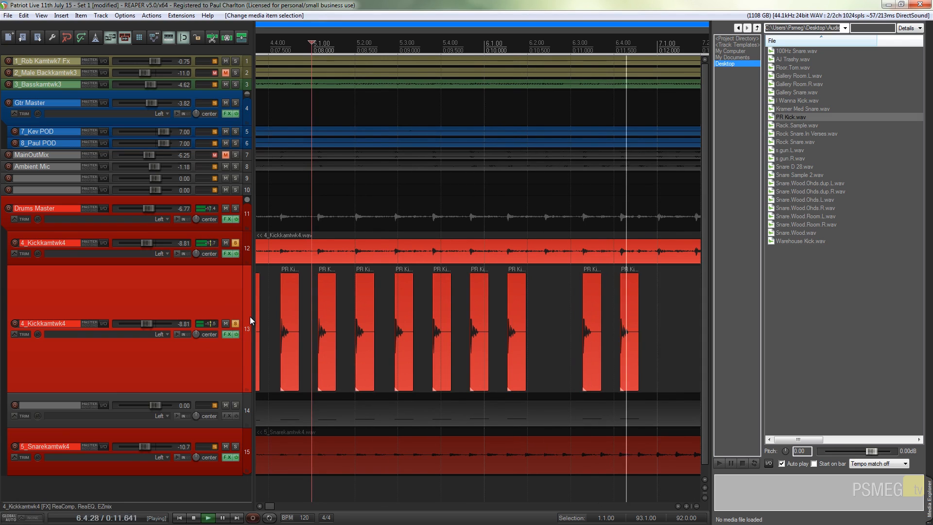
{"action": "key", "text": "space"}
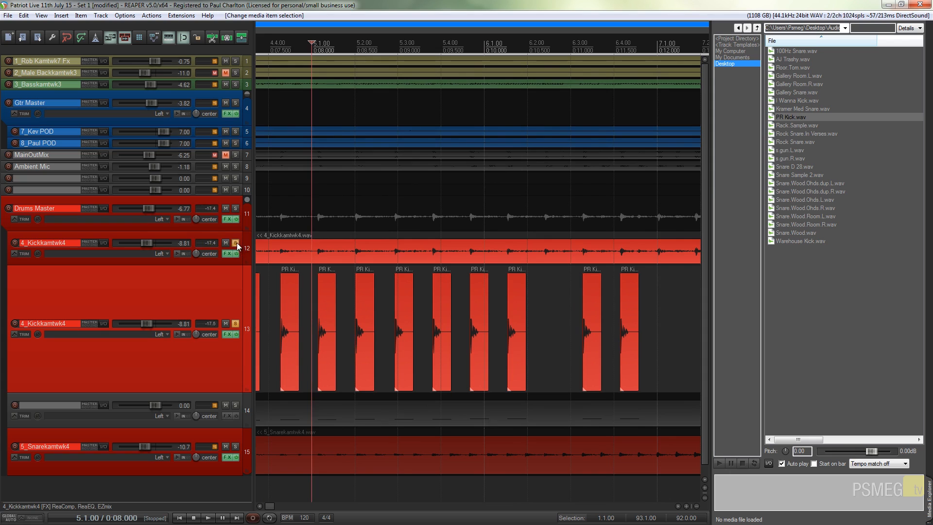
Unsolo the original kick track and play the PR Kick sample track on its own
{"action": "left_click", "coordinate": [236, 243]}
{"action": "key", "text": "space"}
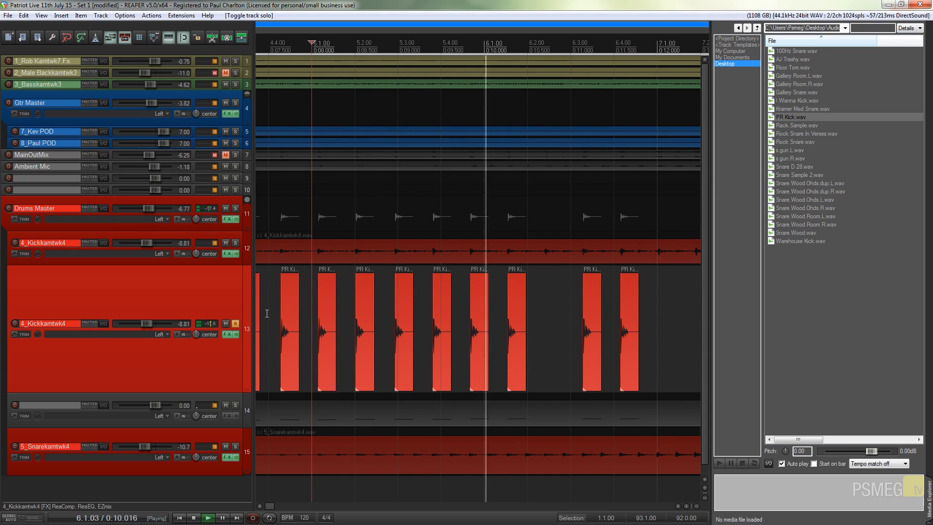
{"action": "key", "text": "space"}
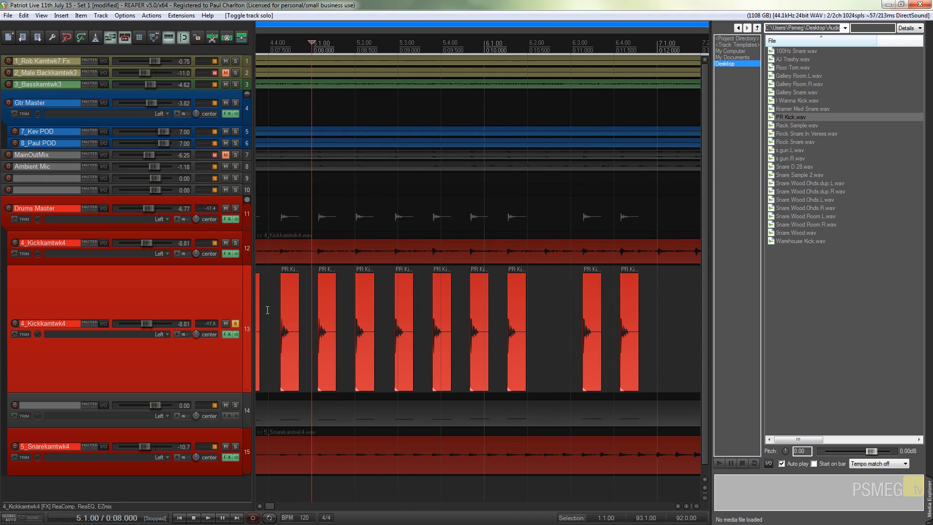
Solo the original kick track again and play both kick tracks together, first from 5.1.00 and again from 4.4.00
{"action": "left_click", "coordinate": [235, 243]}
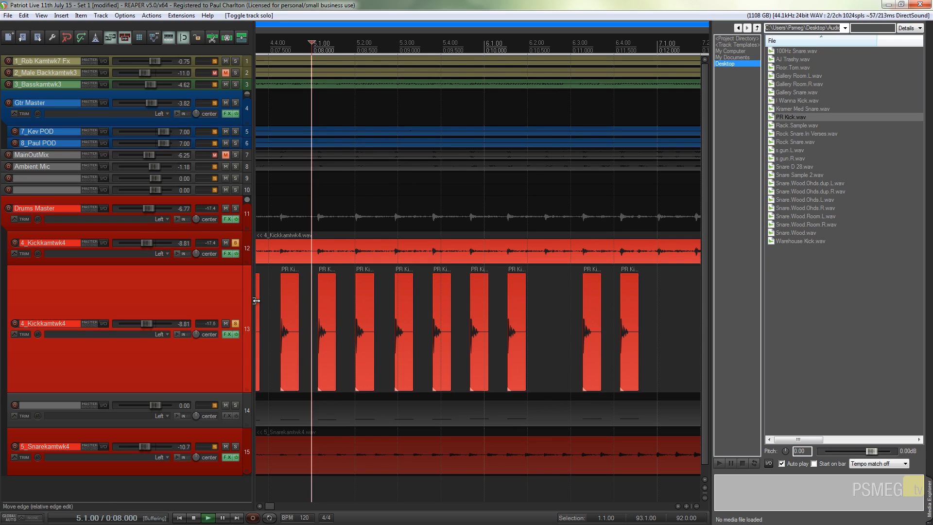
{"action": "key", "text": "space"}
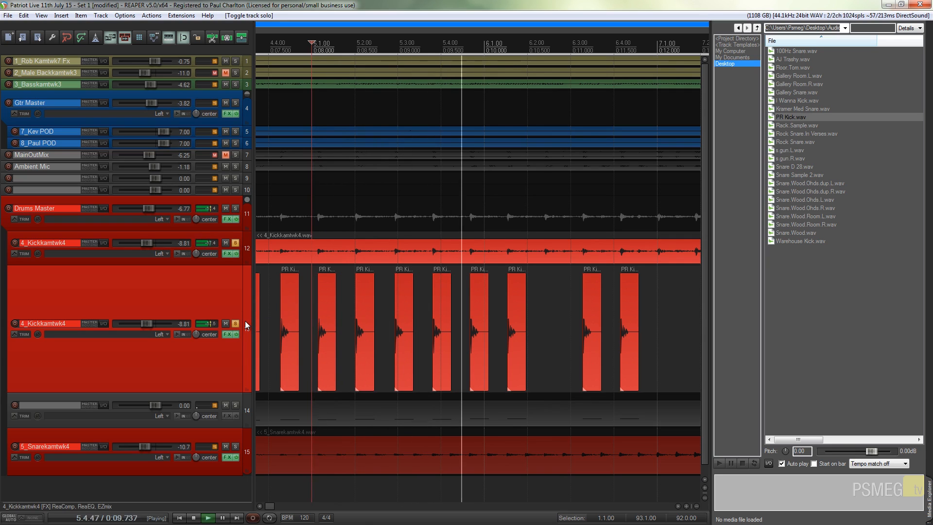
{"action": "key", "text": "space"}
{"action": "left_click", "coordinate": [274, 283]}
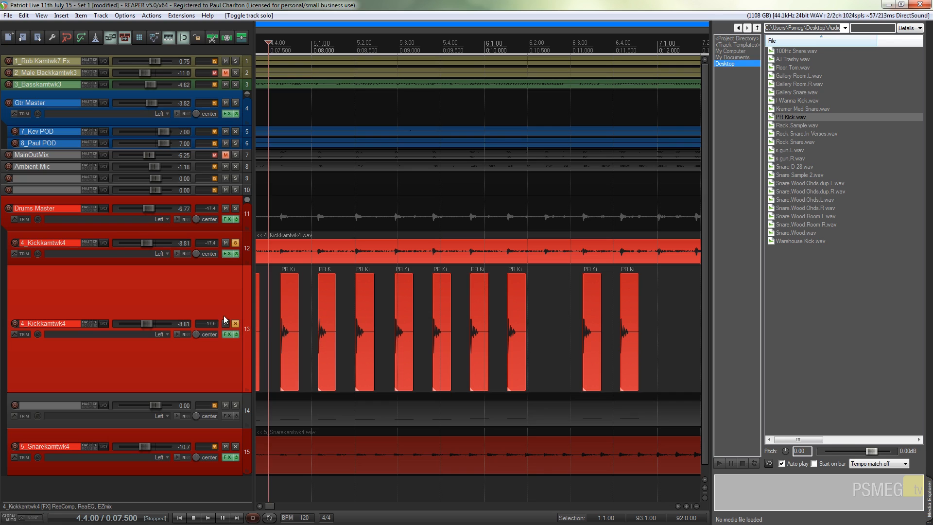
{"action": "key", "text": "space"}
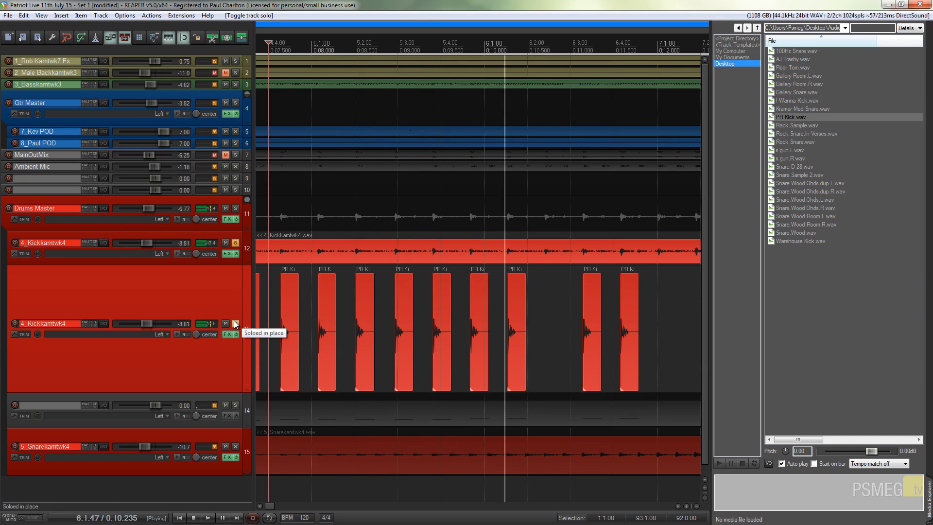
{"action": "key", "text": "space"}
Unsolo the PR Kick sample track and play the original kick track on its own from 4.4.00
{"action": "left_click", "coordinate": [235, 324]}
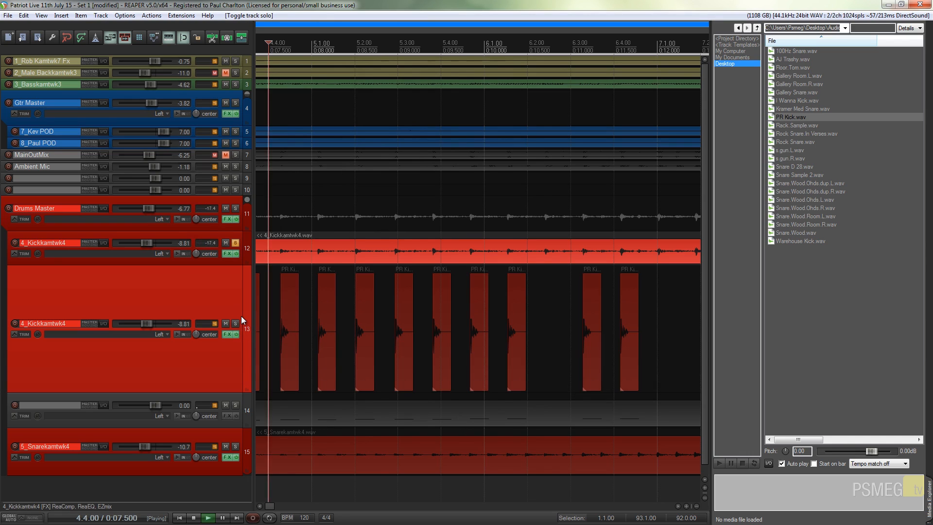
{"action": "key", "text": "space"}
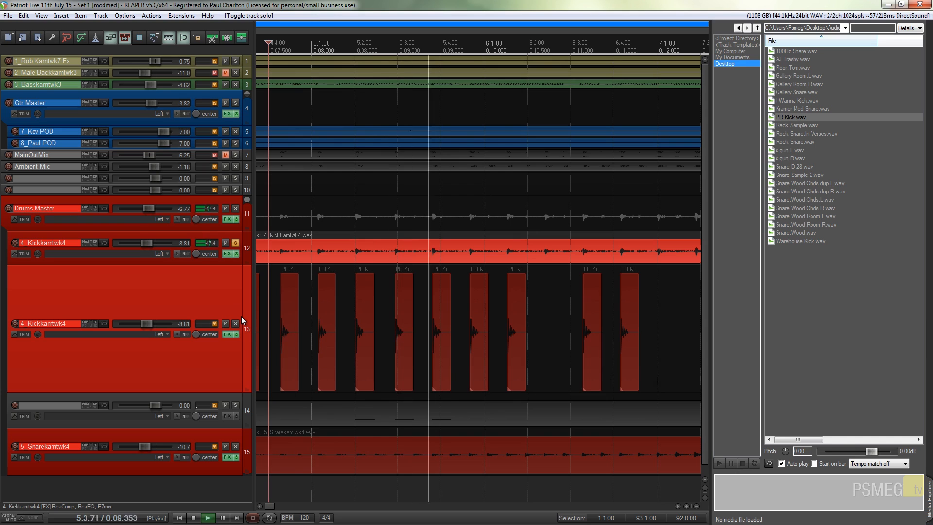
{"action": "key", "text": "space"}
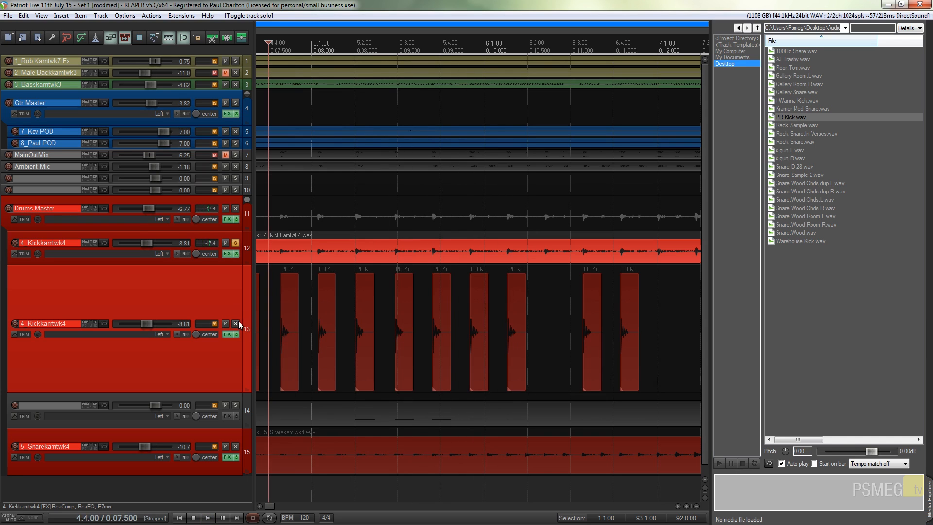
Solo the PR Kick sample track again and play it together with the original kick from 4.4.00
{"action": "left_click", "coordinate": [236, 324]}
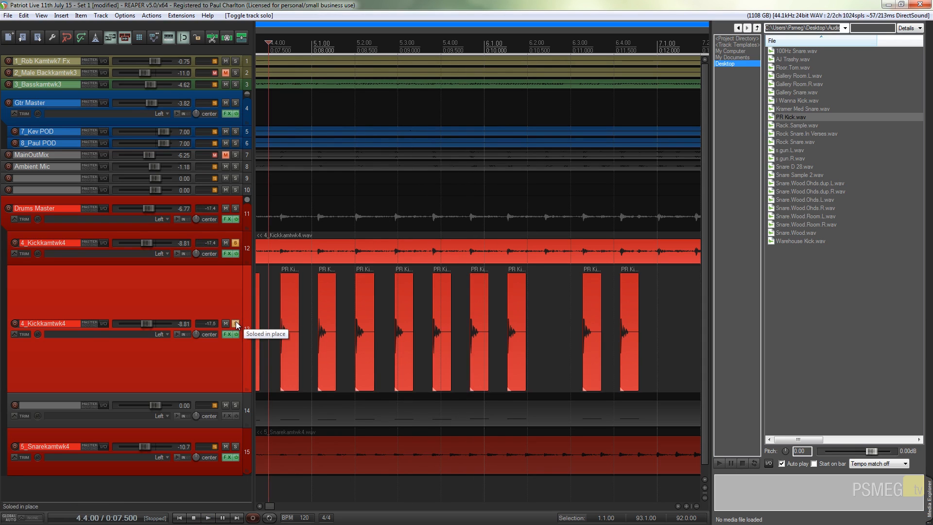
{"action": "key", "text": "space"}
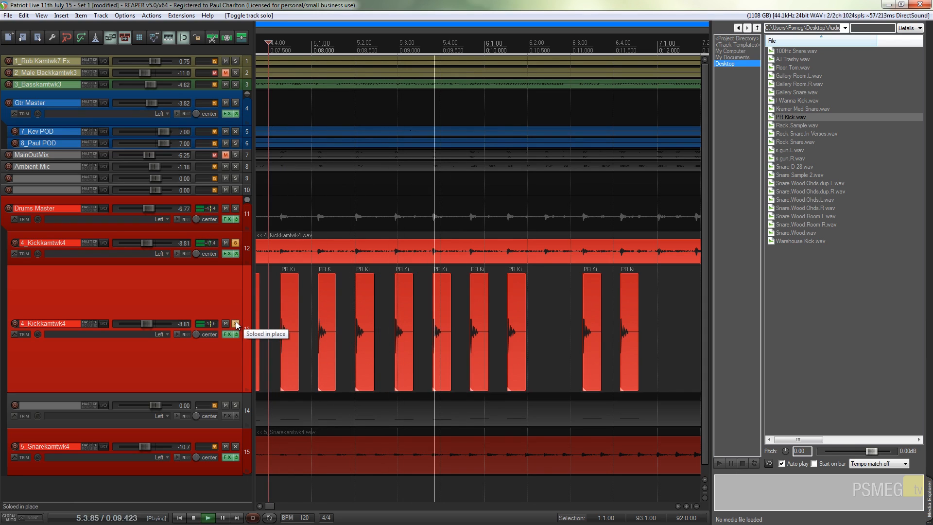
{"action": "key", "text": "space"}
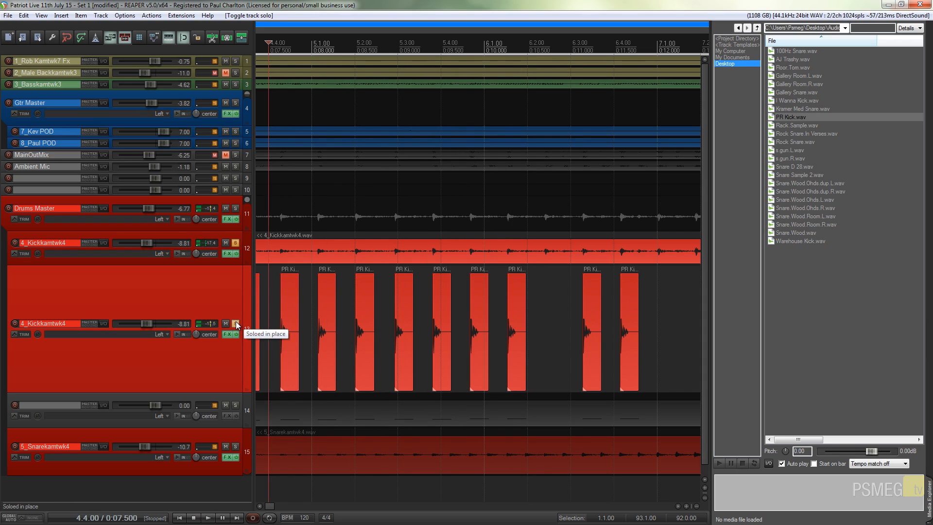
Solo the 5_Snarekamtwk4 track and the Drums Master track alongside the two kick tracks
{"action": "left_click", "coordinate": [236, 446]}
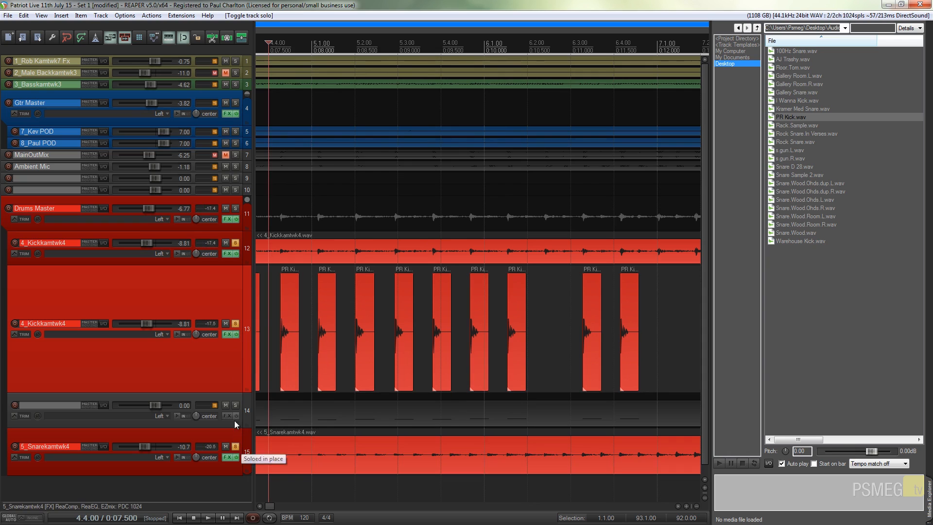
{"action": "left_click", "coordinate": [235, 209]}
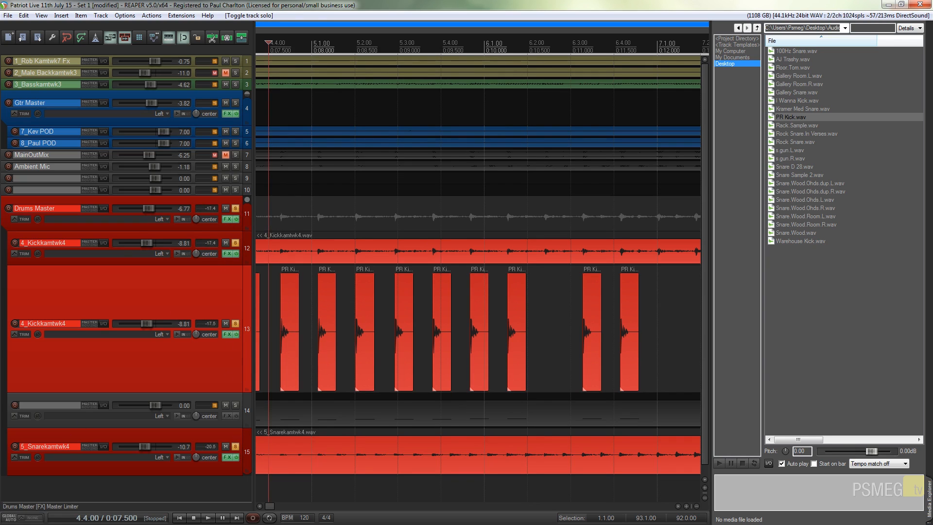
Play the Drums Master, snare and two kick tracks together from 5.1.00
{"action": "left_click", "coordinate": [297, 229]}
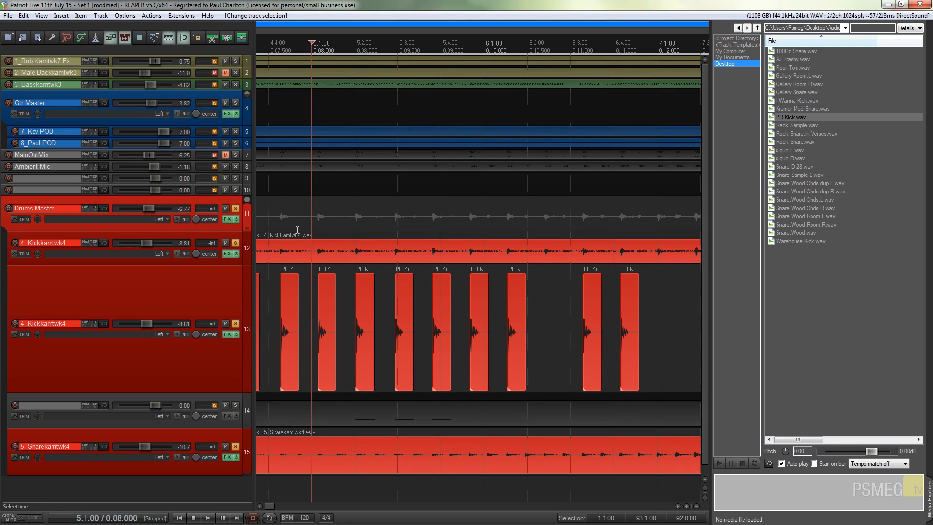
{"action": "key", "text": "space"}
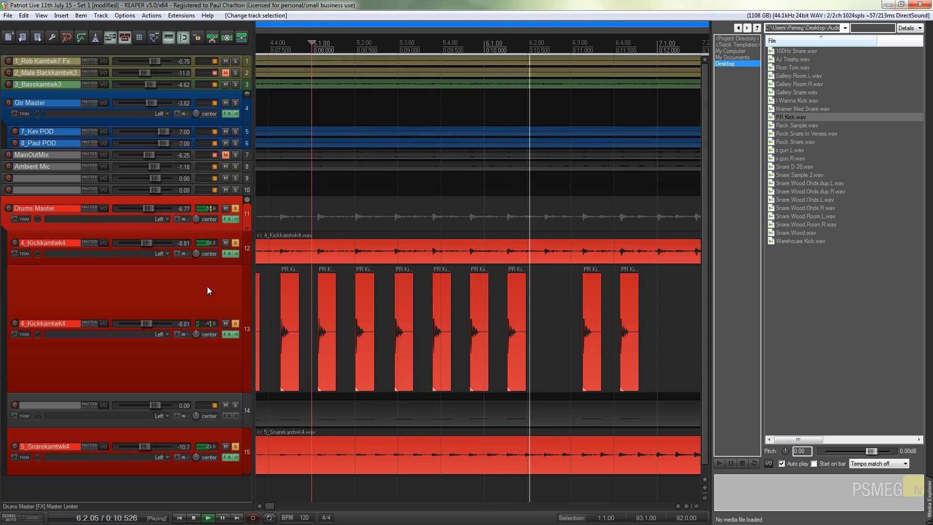
{"action": "key", "text": "space"}
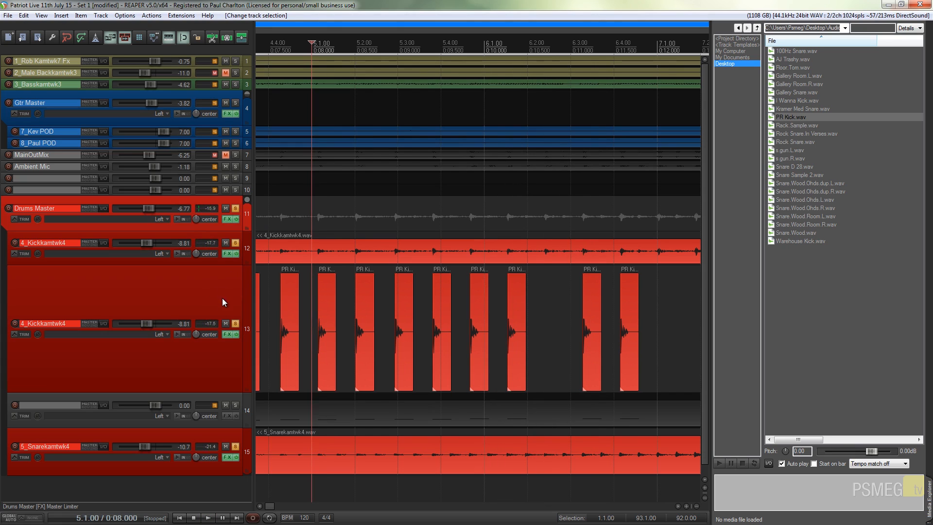
Lower the PR Kick sample track's volume to -16.5 dB
{"action": "scroll", "coordinate": [147, 322], "scroll_direction": "down", "scroll_amount": 5}
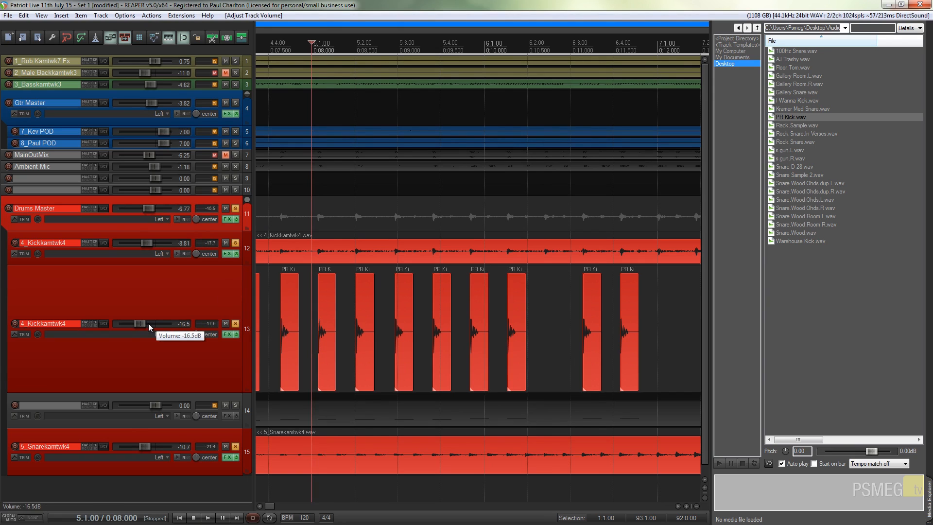
{"action": "scroll", "coordinate": [147, 322], "scroll_direction": "down", "scroll_amount": 3}
Unsolo the Drums Master and 5_Snarekamtwk4 tracks and play only the two kick tracks from 5.1.00
{"action": "left_click", "coordinate": [236, 208]}
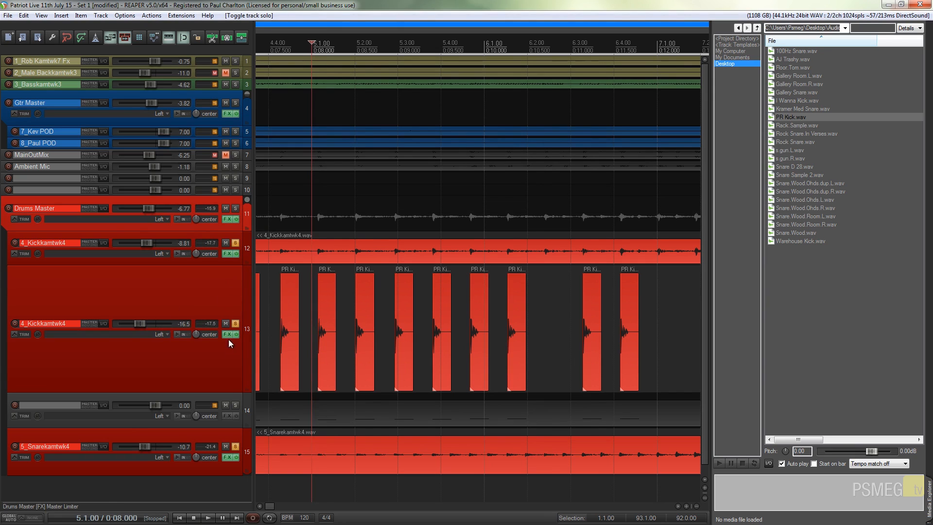
{"action": "left_click", "coordinate": [235, 446]}
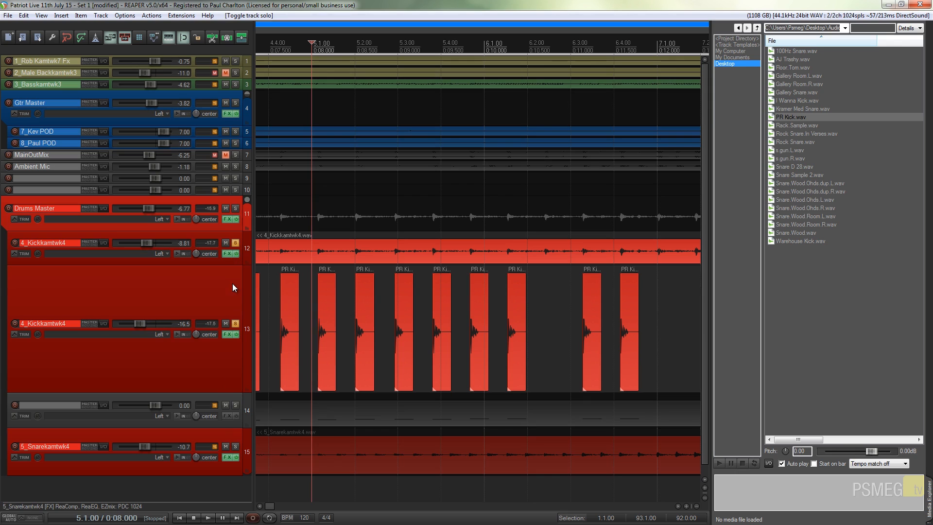
{"action": "key", "text": "space"}
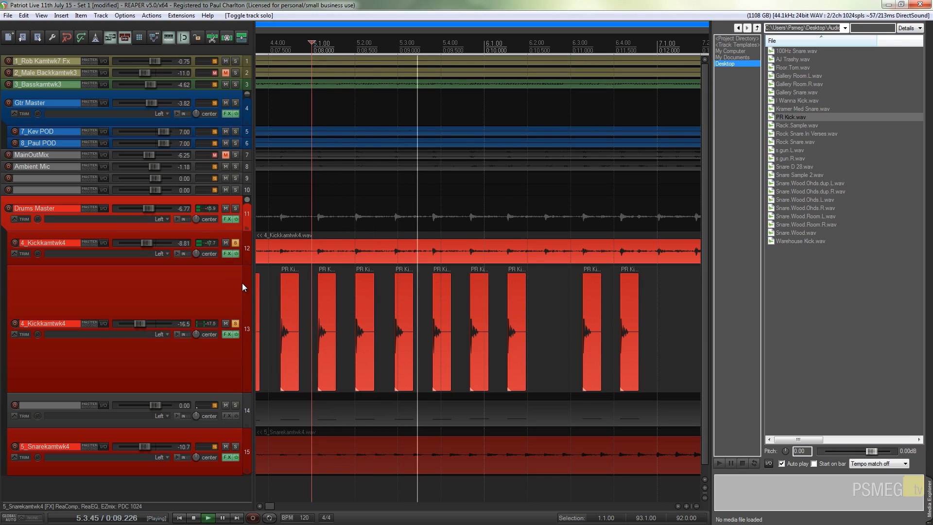
{"action": "key", "text": "space"}
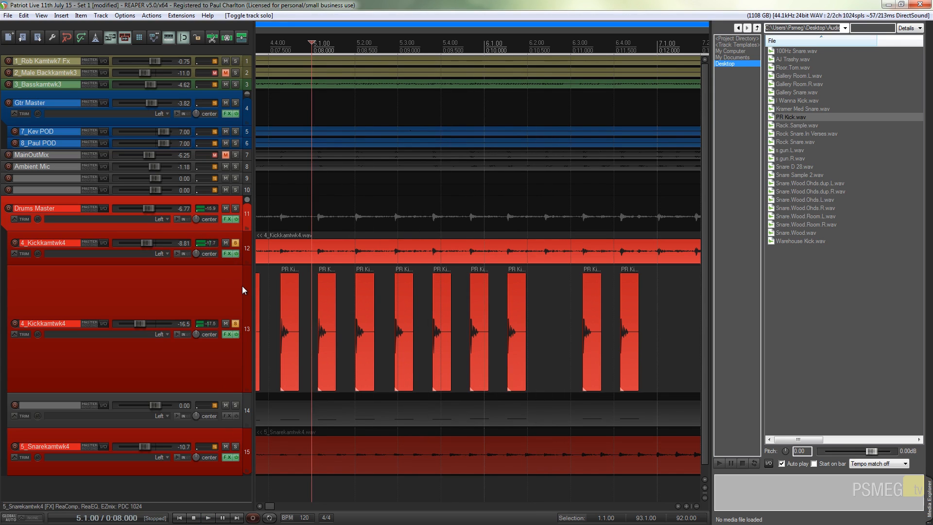
Play the original kick alone from 5.1.00 with the PR Kick sample track unsoloed, and solo the sample track again during playback
{"action": "left_click", "coordinate": [237, 322]}
{"action": "key", "text": "space"}
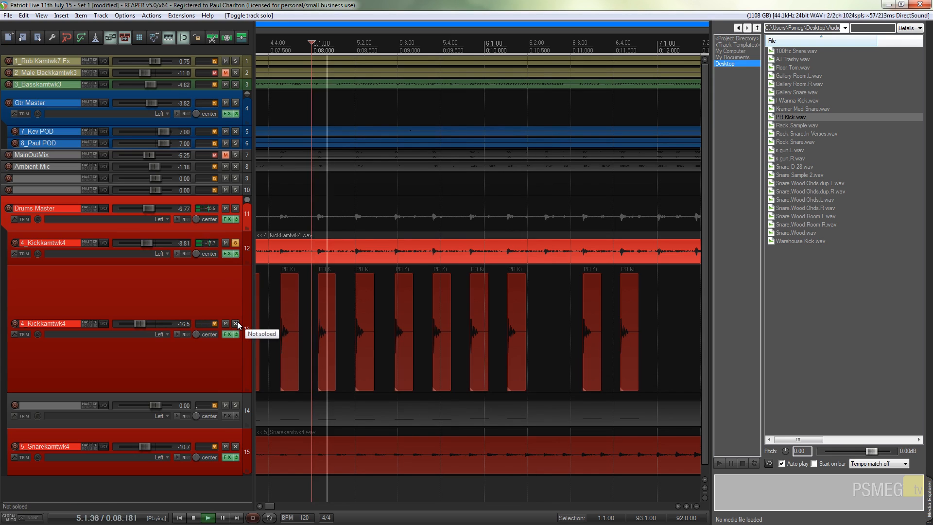
{"action": "left_click", "coordinate": [237, 321]}
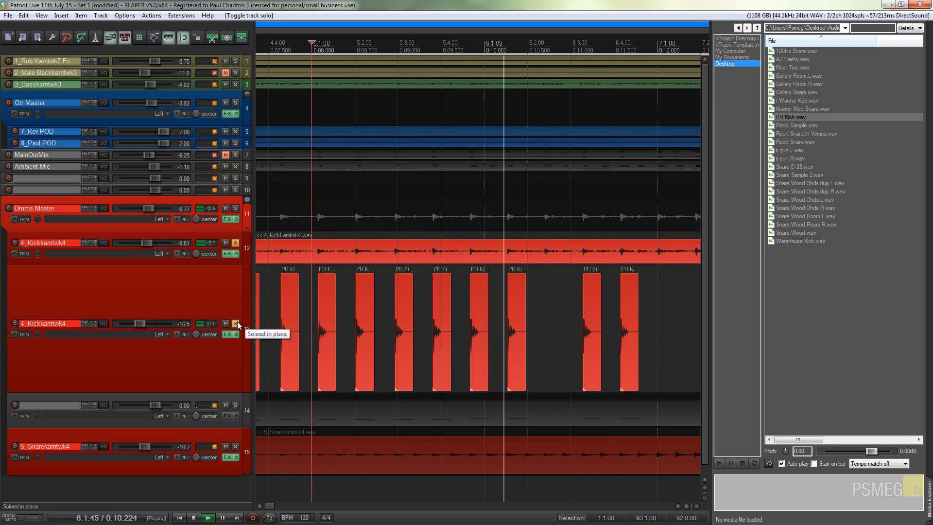
{"action": "key", "text": "space"}
Raise the PR Kick sample track's volume to -12.4 dB and play from 4.4.00, switching its solo off and on to compare
{"action": "left_click_drag", "start_coordinate": [139, 324], "coordinate": [141, 323]}
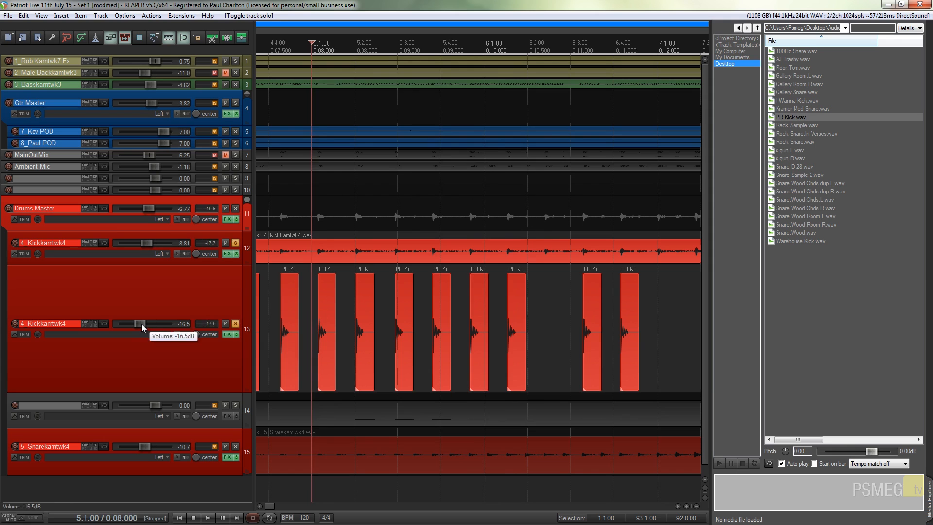
{"action": "left_click", "coordinate": [269, 282]}
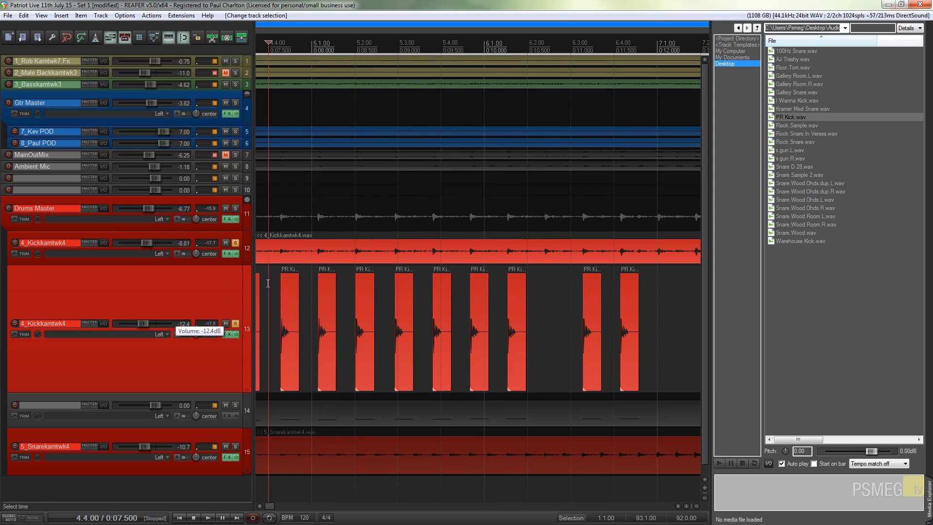
{"action": "key", "text": "space"}
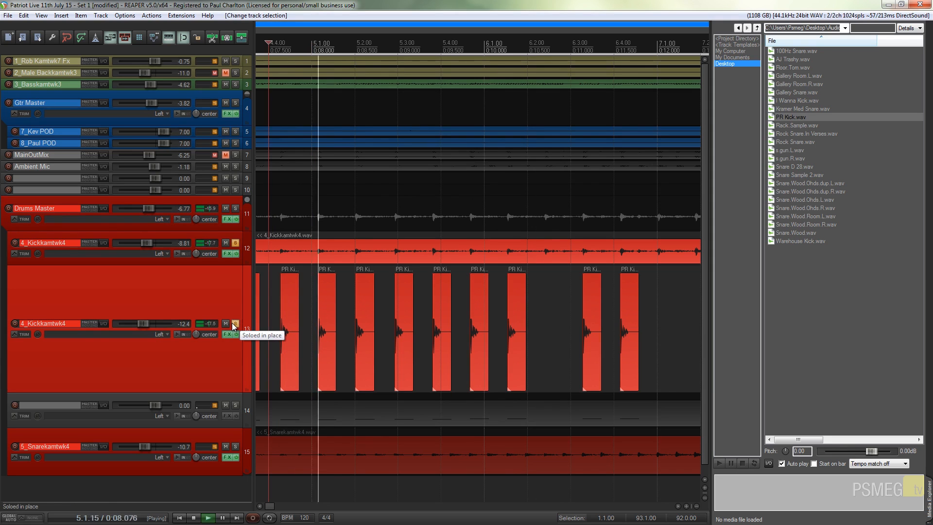
{"action": "left_click", "coordinate": [237, 323]}
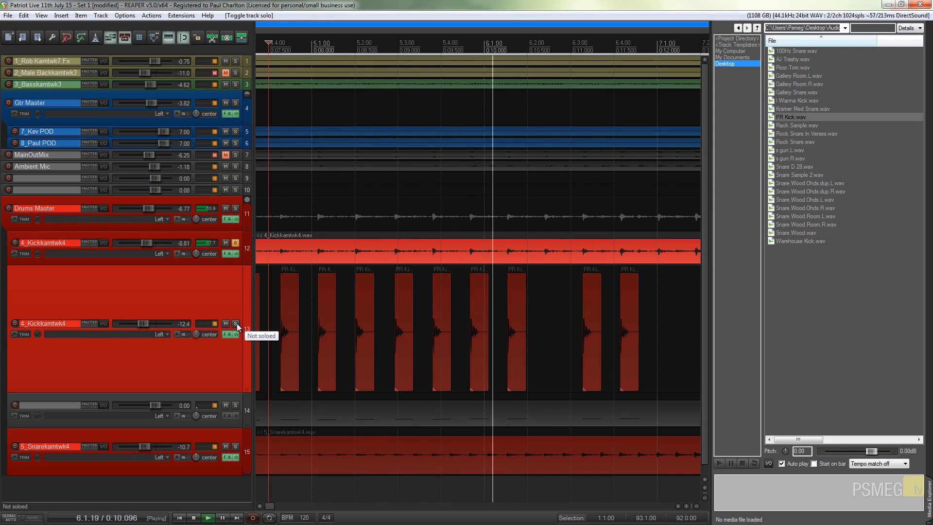
{"action": "left_click", "coordinate": [237, 322]}
{"action": "key", "text": "space"}
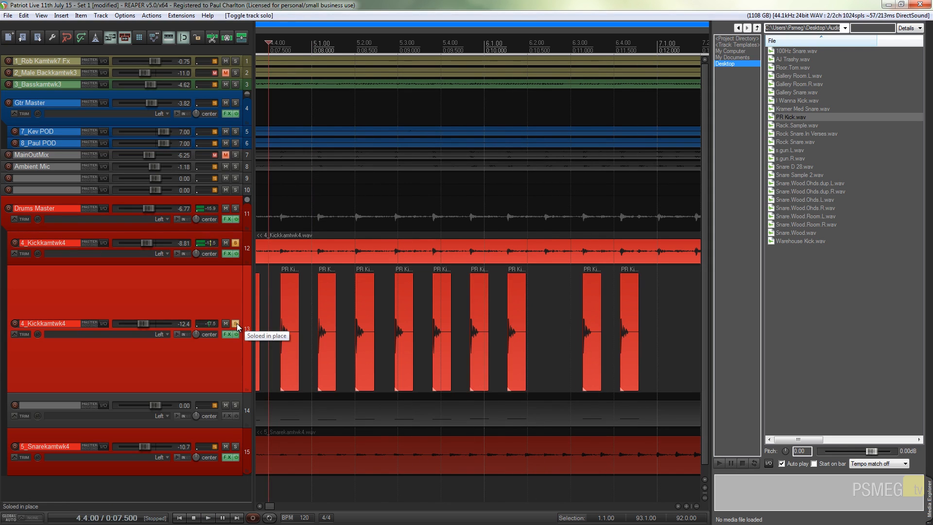